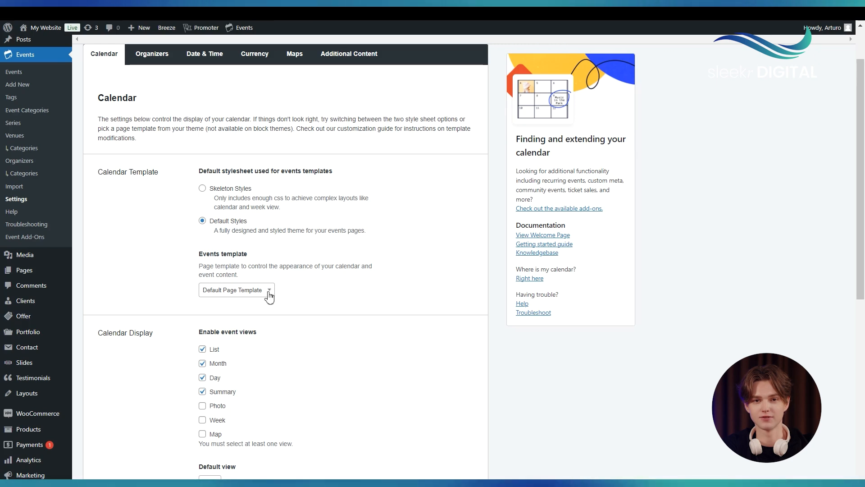
Step: Review the calendar's template, event view, default view and events-per-page options, and save the calendar display settings
{"action": "left_click", "coordinate": [269, 295]}
{"action": "scroll", "coordinate": [270, 270], "scroll_direction": "down", "scroll_amount": 3}
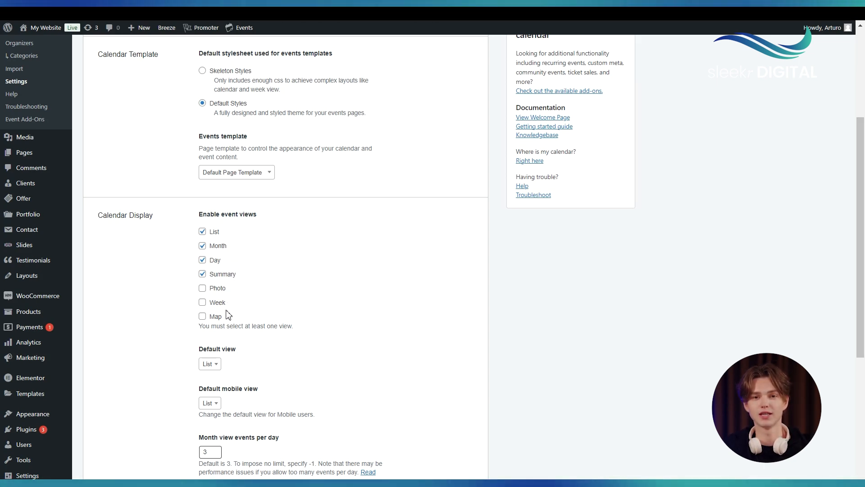
{"action": "scroll", "coordinate": [228, 318], "scroll_direction": "down", "scroll_amount": 1}
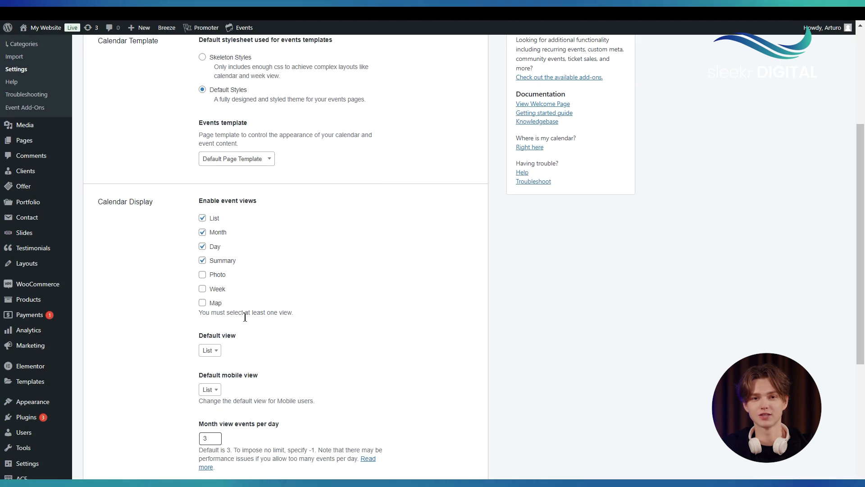
{"action": "scroll", "coordinate": [245, 317], "scroll_direction": "down", "scroll_amount": 2}
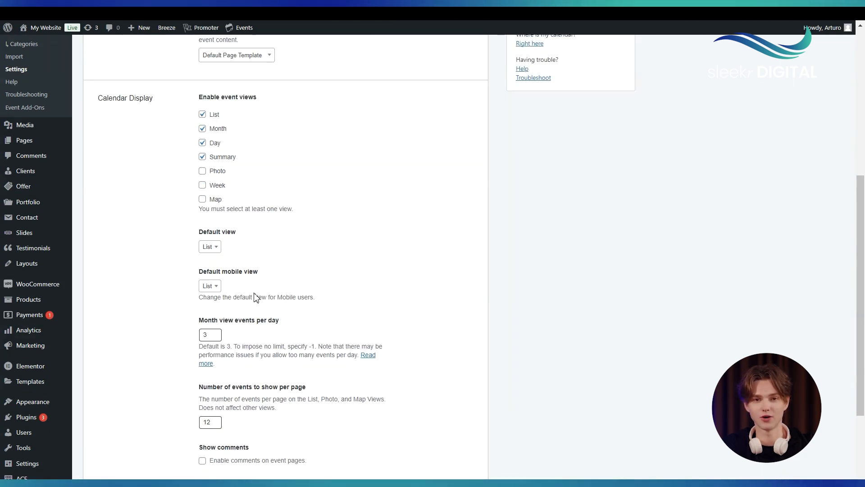
{"action": "scroll", "coordinate": [228, 293], "scroll_direction": "down", "scroll_amount": 2}
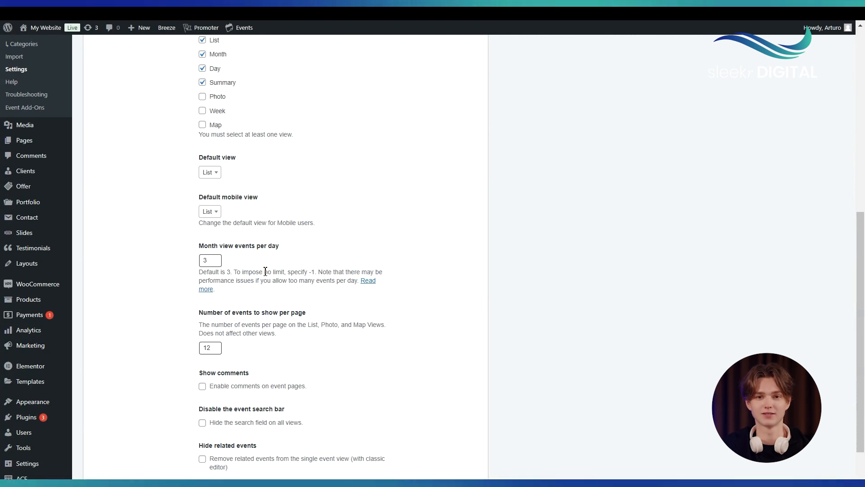
{"action": "scroll", "coordinate": [243, 262], "scroll_direction": "down", "scroll_amount": 2}
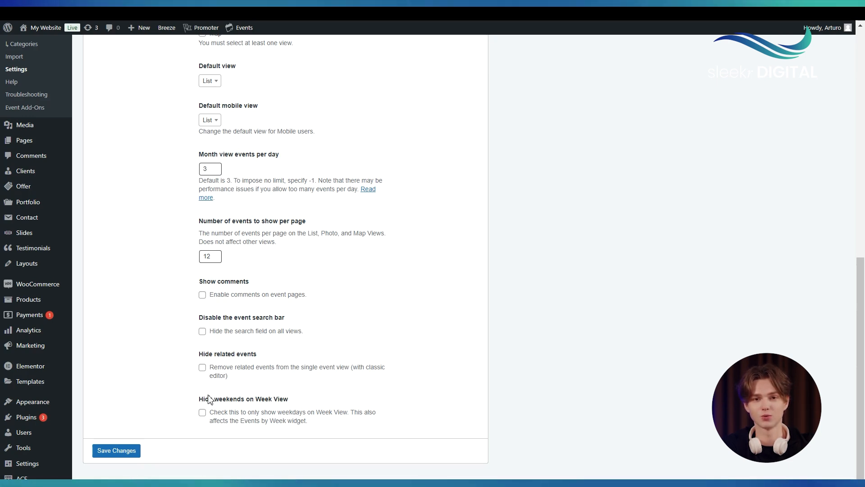
{"action": "left_click", "coordinate": [134, 452]}
Step: Open the organizer display settings and review the phone number and email visibility options for event and organizer pages
{"action": "left_click", "coordinate": [152, 114]}
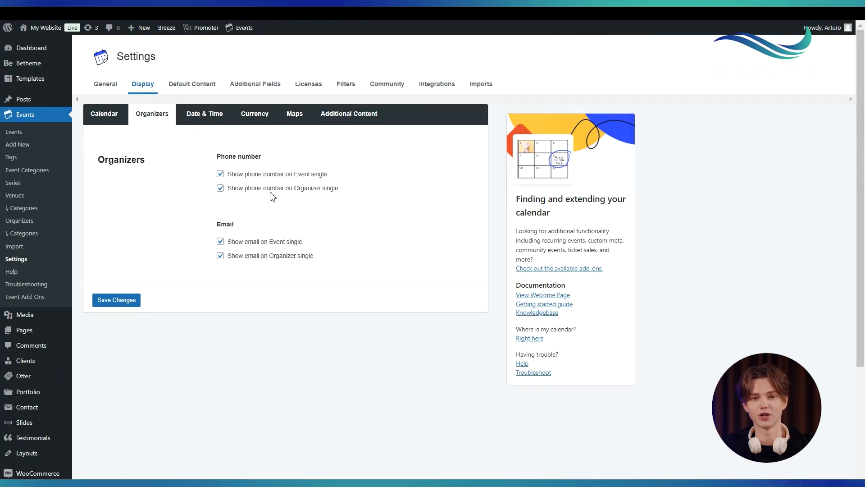
{"action": "scroll", "coordinate": [316, 195], "scroll_direction": "down", "scroll_amount": 1}
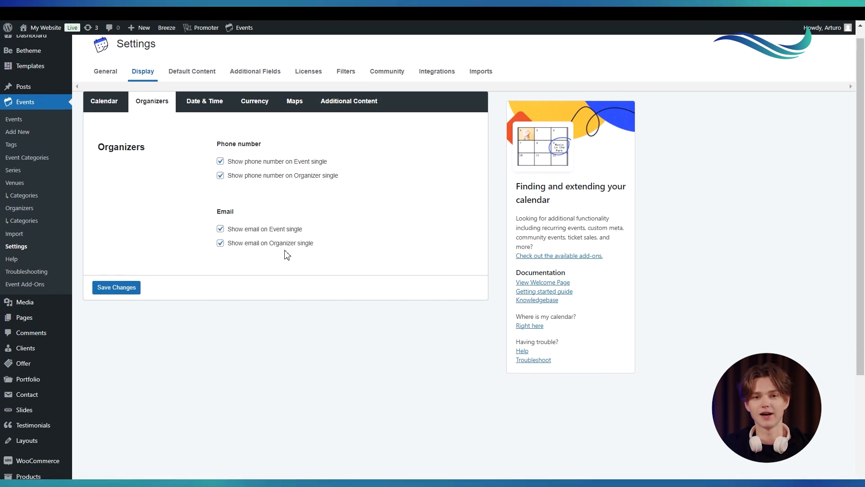
{"action": "scroll", "coordinate": [235, 263], "scroll_direction": "up", "scroll_amount": 1}
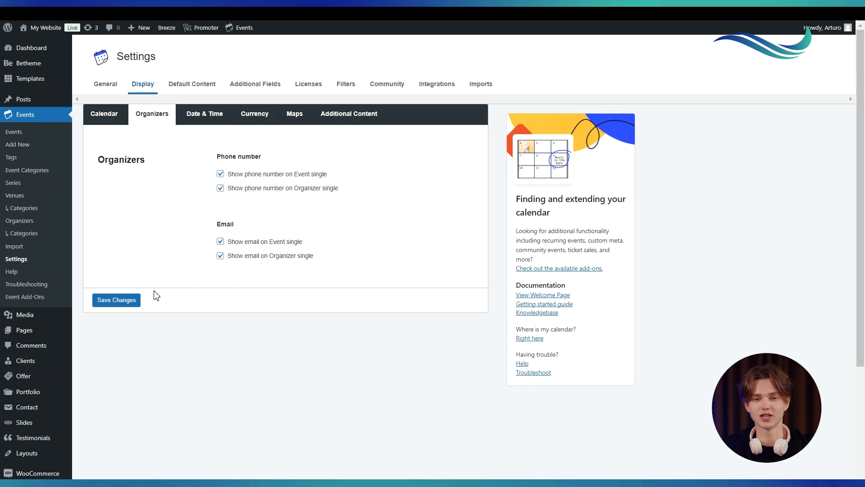
Step: Open the date and time display settings and examine the with-year, without-year, month-and-year and week day formats
{"action": "left_click", "coordinate": [209, 116]}
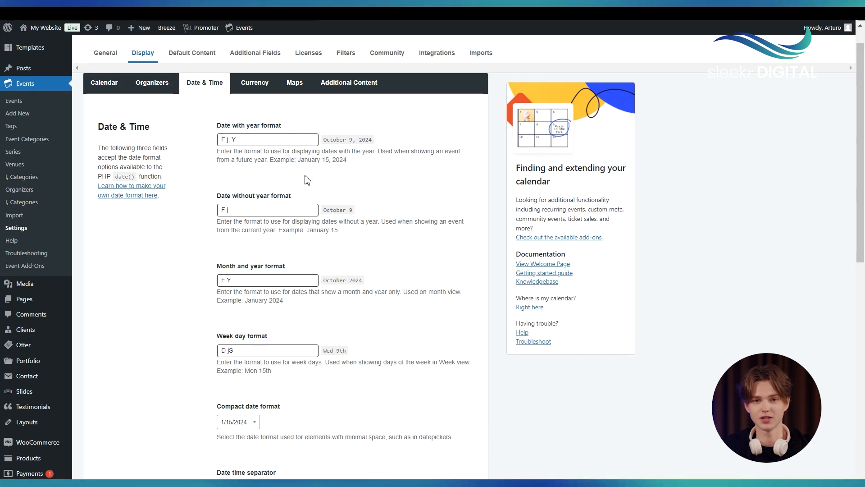
{"action": "scroll", "coordinate": [307, 180], "scroll_direction": "down", "scroll_amount": 1}
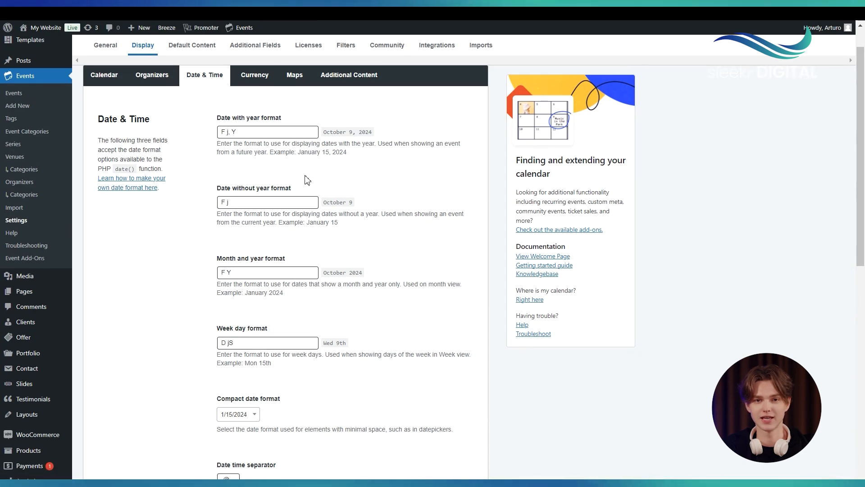
{"action": "left_click", "coordinate": [252, 134]}
{"action": "left_click", "coordinate": [260, 202]}
{"action": "scroll", "coordinate": [260, 220], "scroll_direction": "down", "scroll_amount": 1}
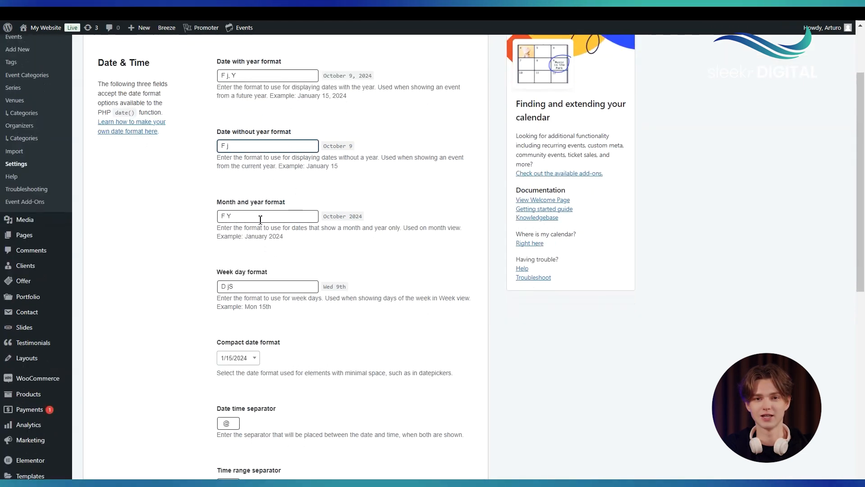
{"action": "left_click", "coordinate": [260, 220]}
{"action": "scroll", "coordinate": [260, 219], "scroll_direction": "down", "scroll_amount": 1}
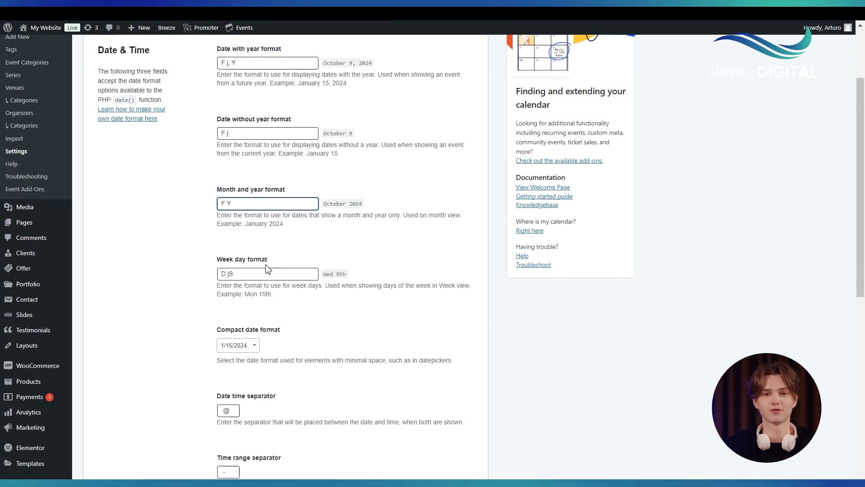
{"action": "triple_click", "coordinate": [248, 226]}
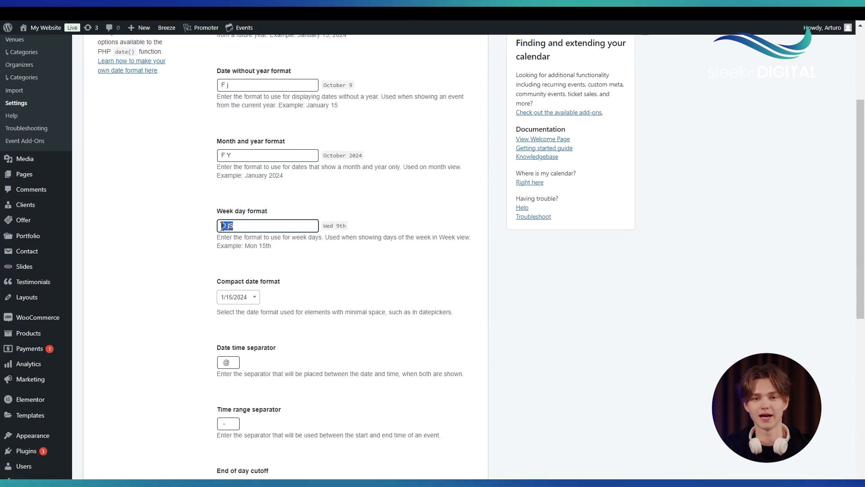
Step: View the available compact date formats without choosing a different one
{"action": "scroll", "coordinate": [269, 250], "scroll_direction": "down", "scroll_amount": 1}
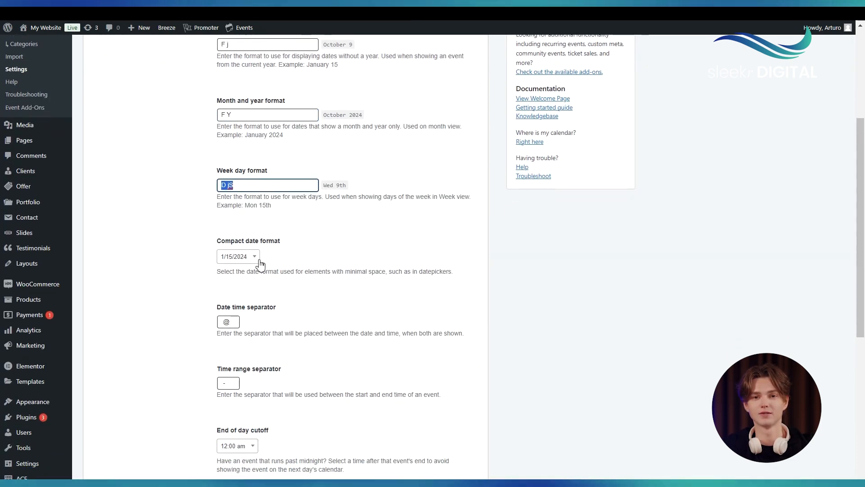
{"action": "left_click", "coordinate": [258, 258]}
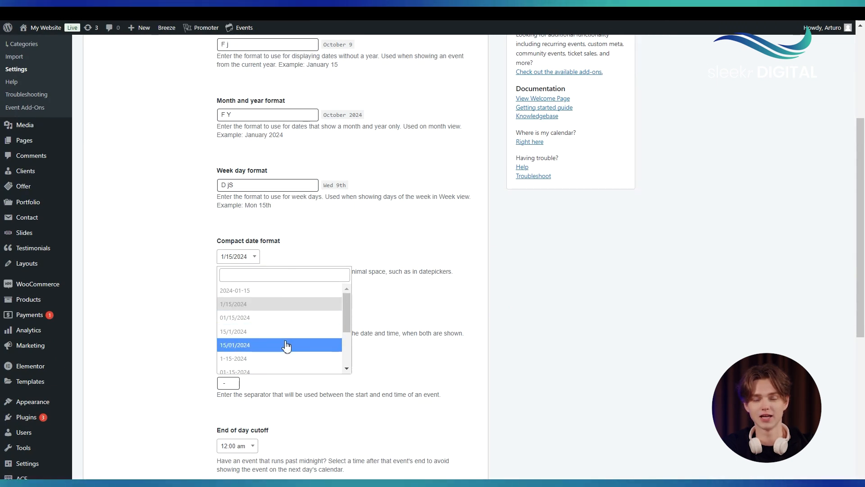
{"action": "left_click", "coordinate": [185, 326]}
Step: Examine the date time separator and the time range separator settings
{"action": "scroll", "coordinate": [185, 326], "scroll_direction": "down", "scroll_amount": 2}
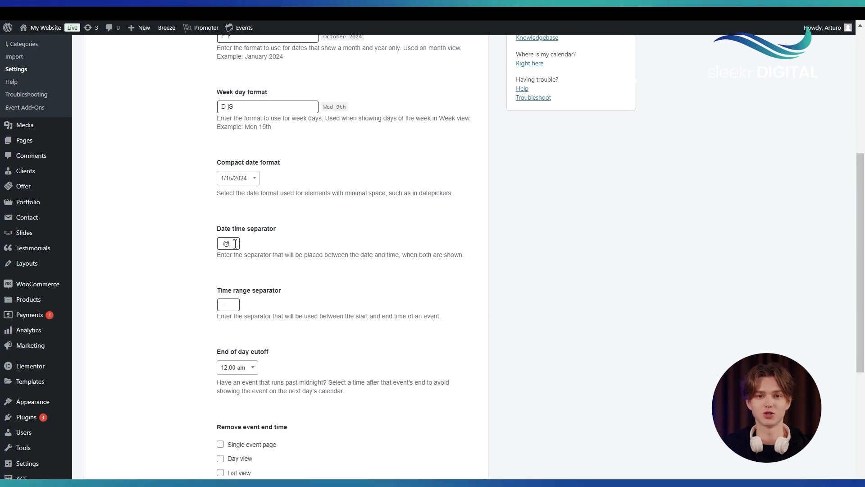
{"action": "double_click", "coordinate": [227, 243]}
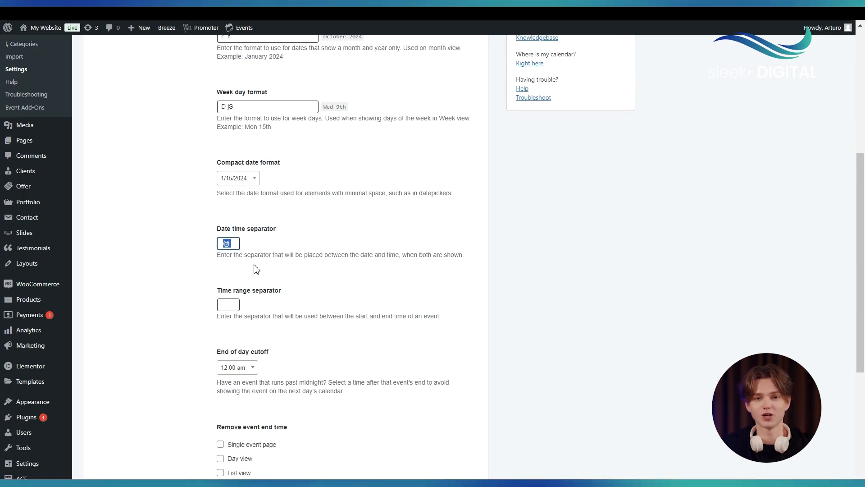
{"action": "scroll", "coordinate": [256, 269], "scroll_direction": "down", "scroll_amount": 2}
{"action": "key", "text": "Tab"}
{"action": "scroll", "coordinate": [256, 253], "scroll_direction": "down", "scroll_amount": 1}
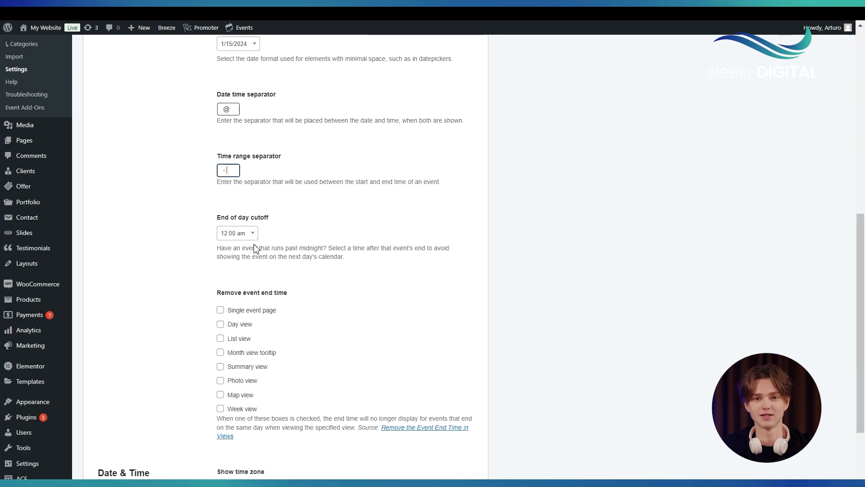
Step: View the end of day cutoff choices and review the event end time removal and time zone options
{"action": "left_click", "coordinate": [253, 236]}
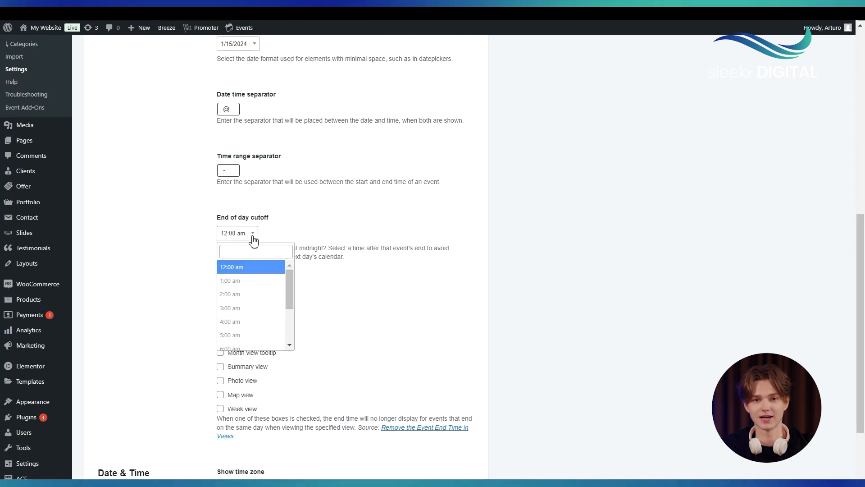
{"action": "left_click", "coordinate": [324, 230]}
{"action": "scroll", "coordinate": [324, 230], "scroll_direction": "down", "scroll_amount": 2}
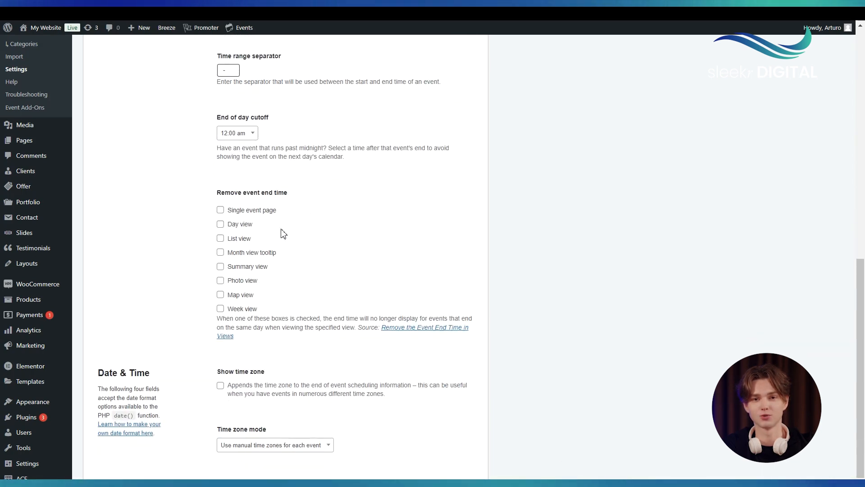
{"action": "scroll", "coordinate": [276, 269], "scroll_direction": "down", "scroll_amount": 1}
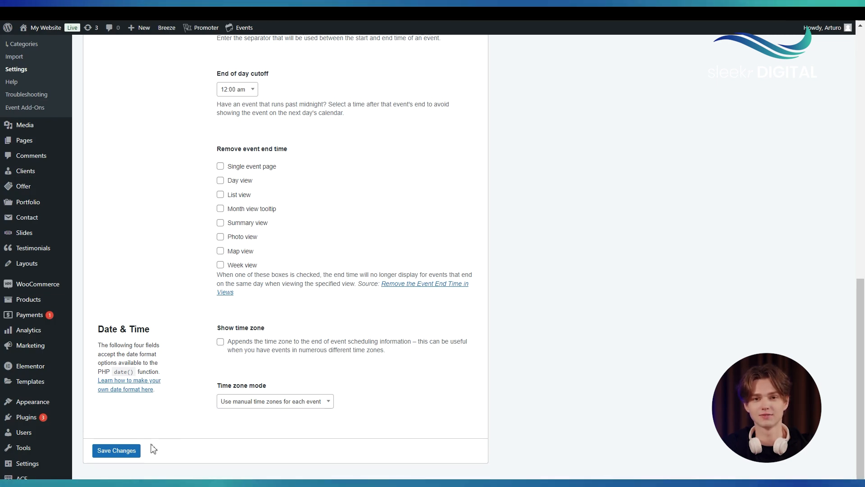
Step: Open the currency display settings and examine the default currency symbol, currency code and symbol position options
{"action": "scroll", "coordinate": [174, 410], "scroll_direction": "up", "scroll_amount": 15}
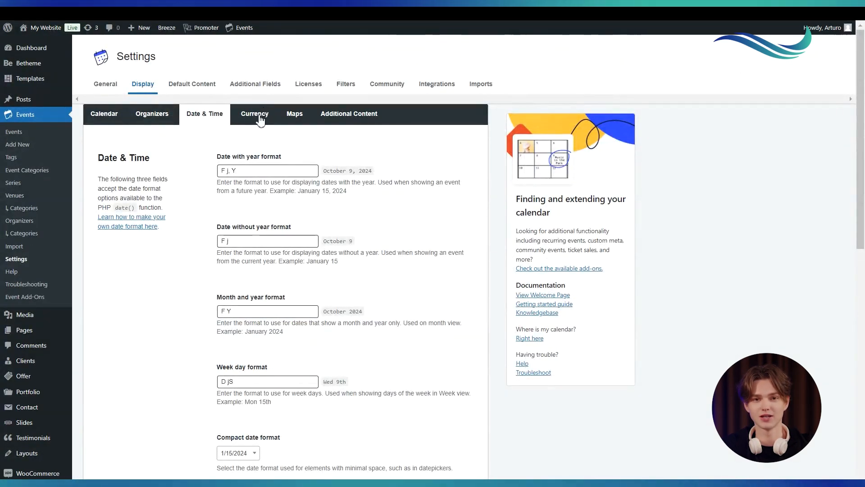
{"action": "left_click", "coordinate": [259, 115]}
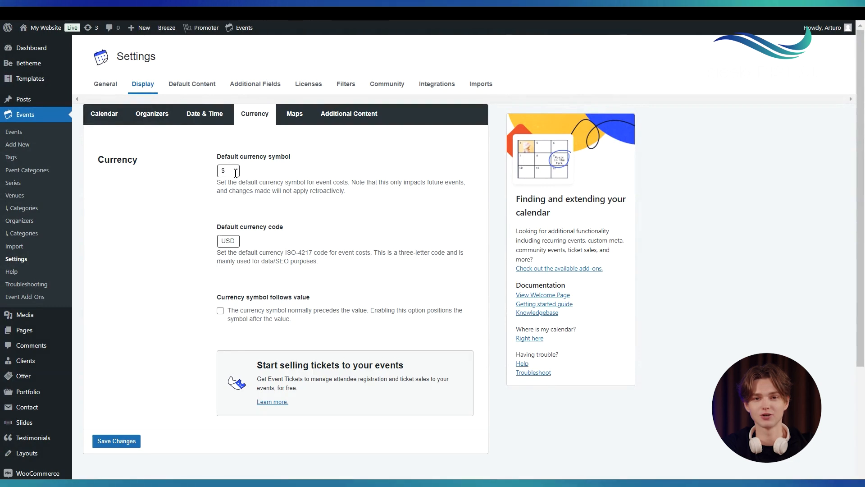
{"action": "scroll", "coordinate": [238, 230], "scroll_direction": "down", "scroll_amount": 1}
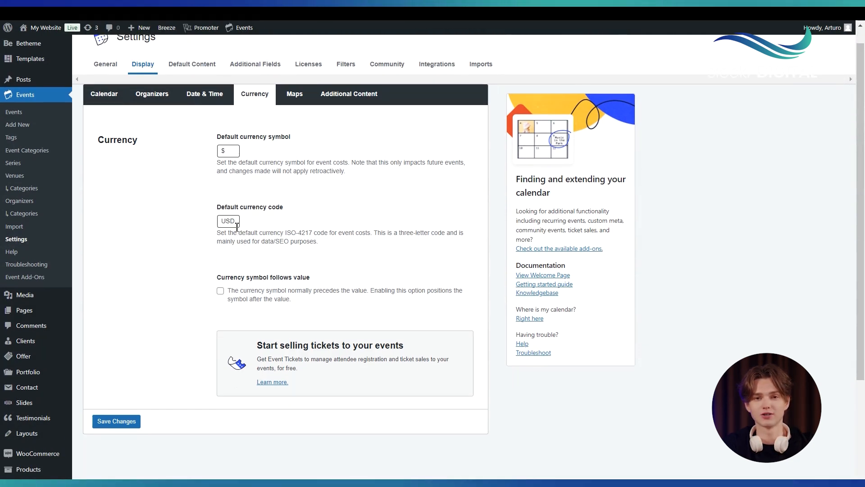
{"action": "left_click_drag", "start_coordinate": [239, 221], "coordinate": [221, 221]}
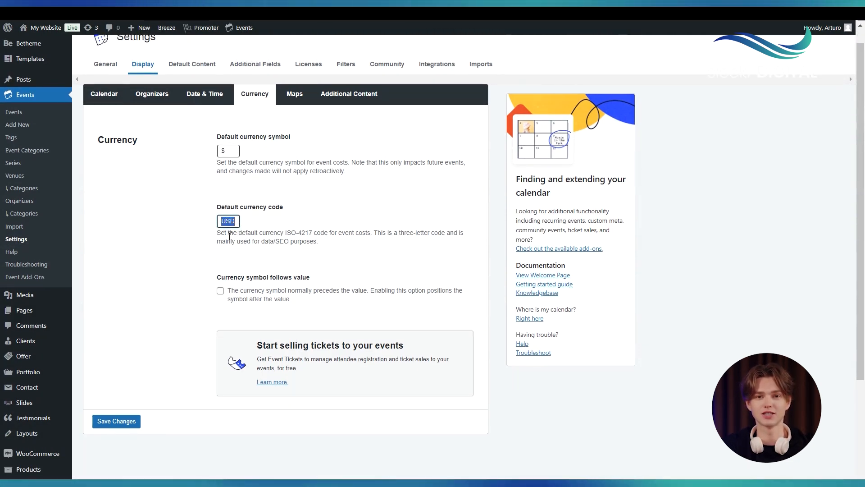
{"action": "scroll", "coordinate": [229, 245], "scroll_direction": "down", "scroll_amount": 2}
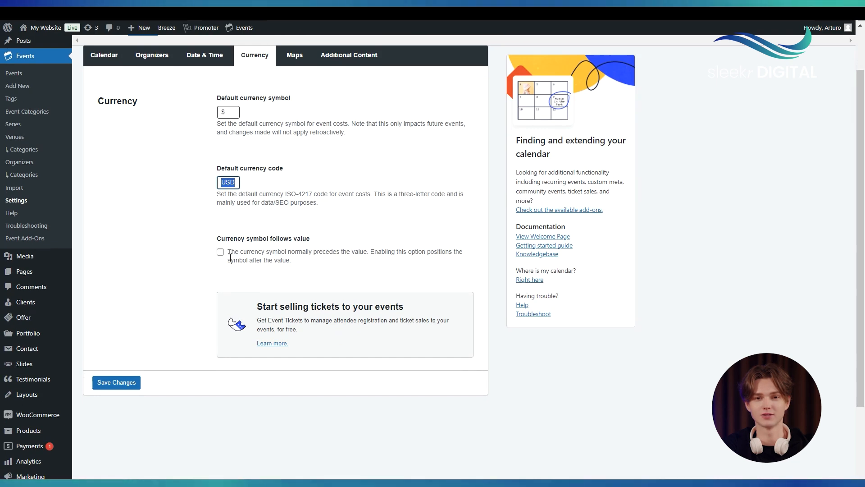
{"action": "scroll", "coordinate": [200, 343], "scroll_direction": "up", "scroll_amount": 3}
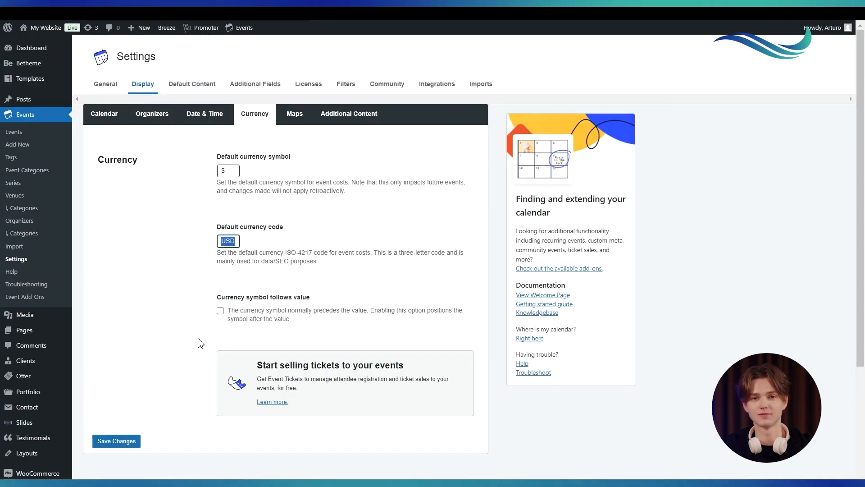
Step: Open the maps display settings and examine the map enabling option and the Google Maps default zoom level
{"action": "left_click", "coordinate": [292, 116]}
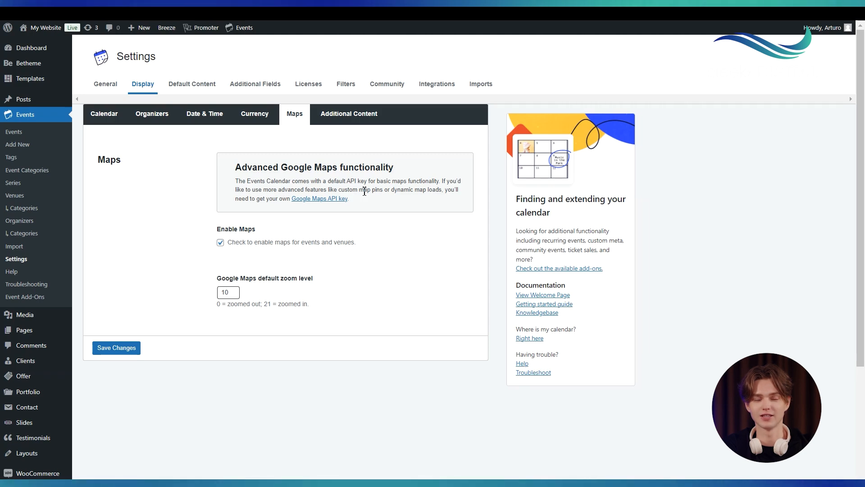
{"action": "scroll", "coordinate": [372, 238], "scroll_direction": "down", "scroll_amount": 1}
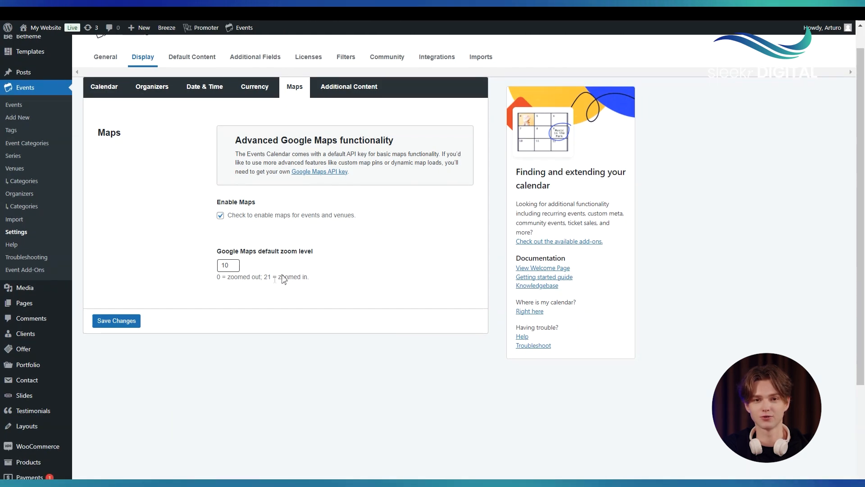
{"action": "left_click", "coordinate": [239, 265]}
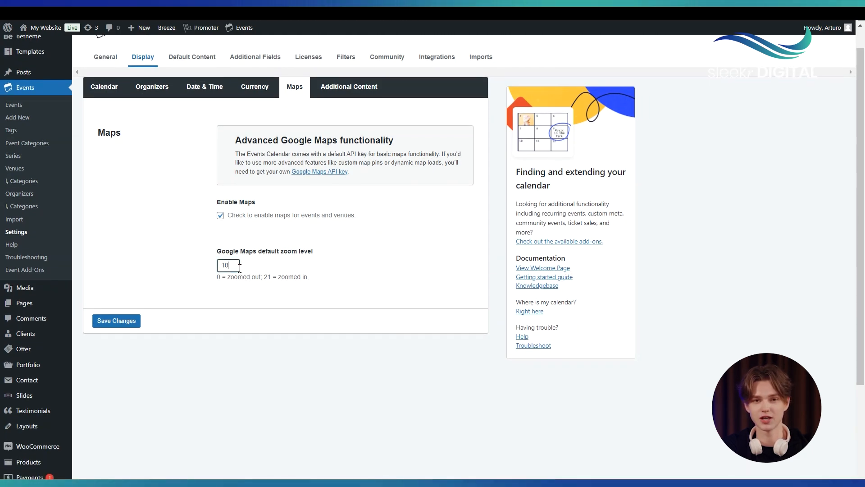
{"action": "scroll", "coordinate": [361, 98], "scroll_direction": "up", "scroll_amount": 1}
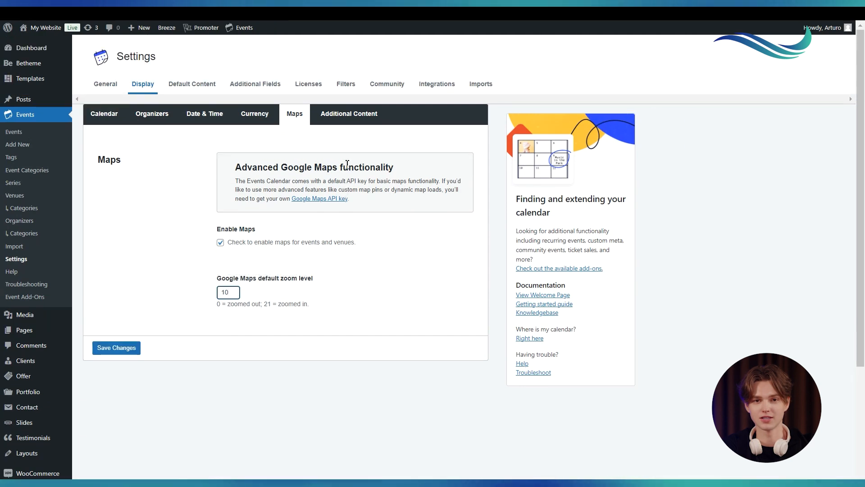
Step: Open the additional content display settings and review the options for HTML before and after event content
{"action": "left_click", "coordinate": [352, 115]}
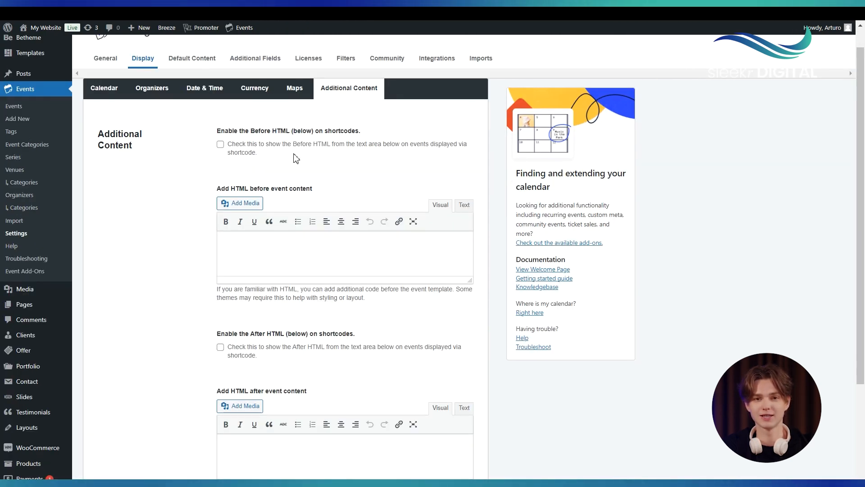
{"action": "scroll", "coordinate": [222, 156], "scroll_direction": "down", "scroll_amount": 3}
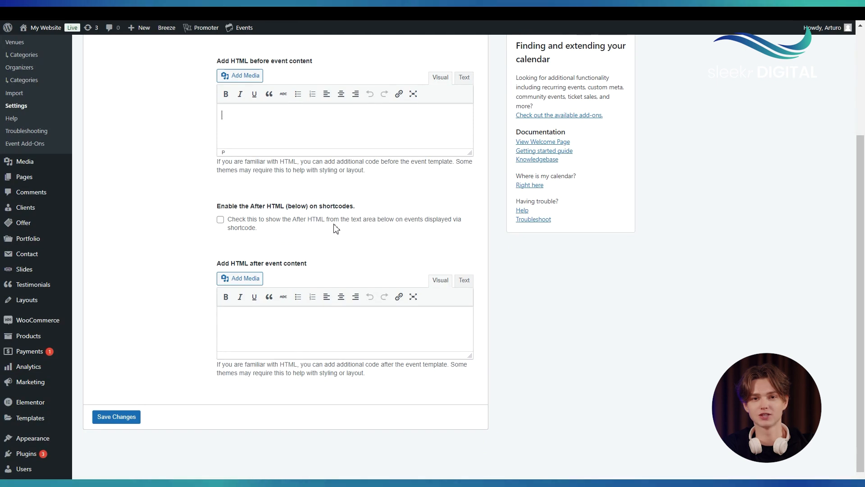
{"action": "scroll", "coordinate": [336, 229], "scroll_direction": "down", "scroll_amount": 1}
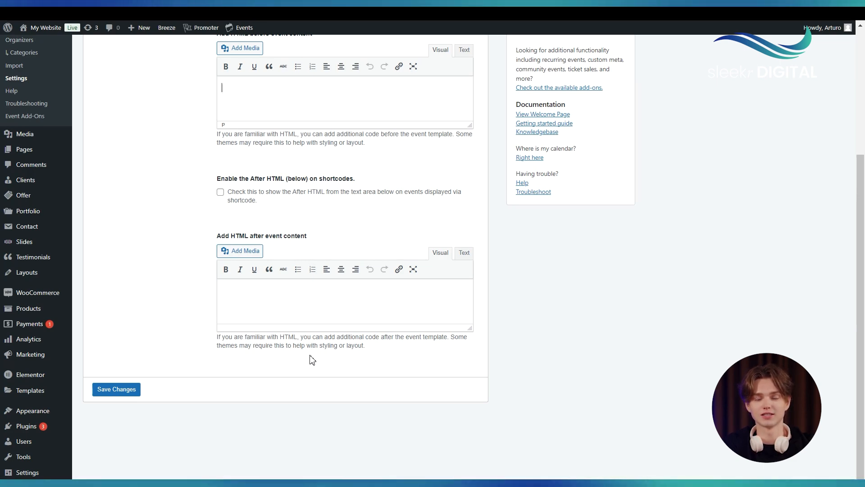
{"action": "scroll", "coordinate": [163, 294], "scroll_direction": "down", "scroll_amount": 1}
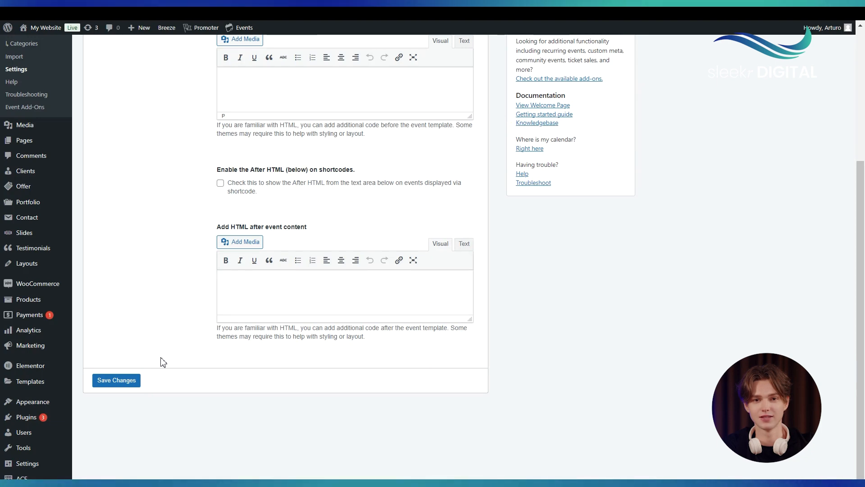
Step: View the single event page on the live site and open The Events Calendar options in the site customizer
{"action": "scroll", "coordinate": [43, 172], "scroll_direction": "up", "scroll_amount": 2}
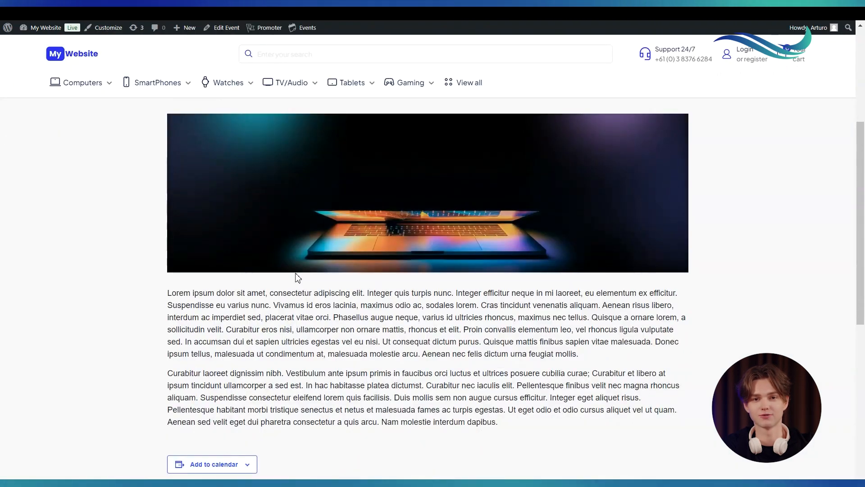
{"action": "scroll", "coordinate": [296, 276], "scroll_direction": "down", "scroll_amount": 1}
{"action": "scroll", "coordinate": [296, 276], "scroll_direction": "up", "scroll_amount": 5}
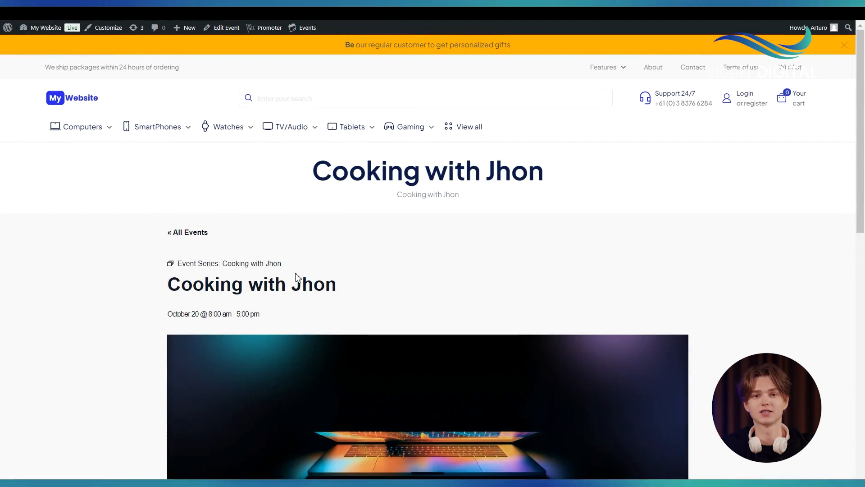
{"action": "left_click", "coordinate": [118, 28]}
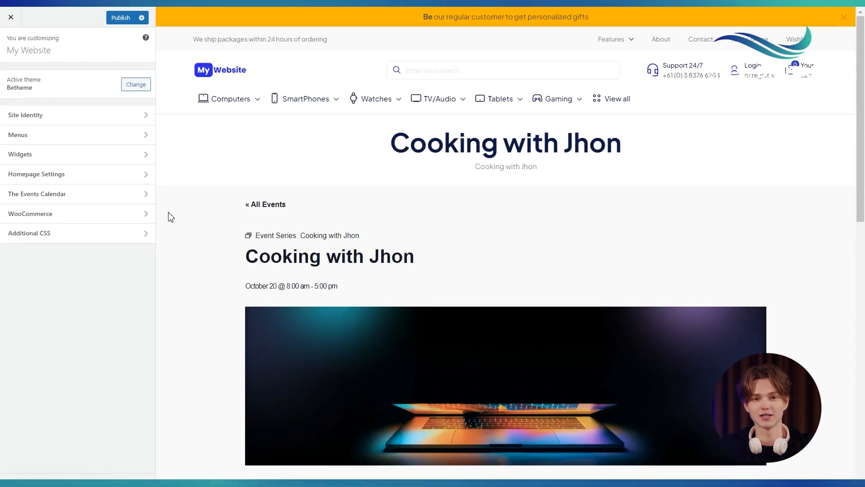
{"action": "left_click", "coordinate": [43, 201]}
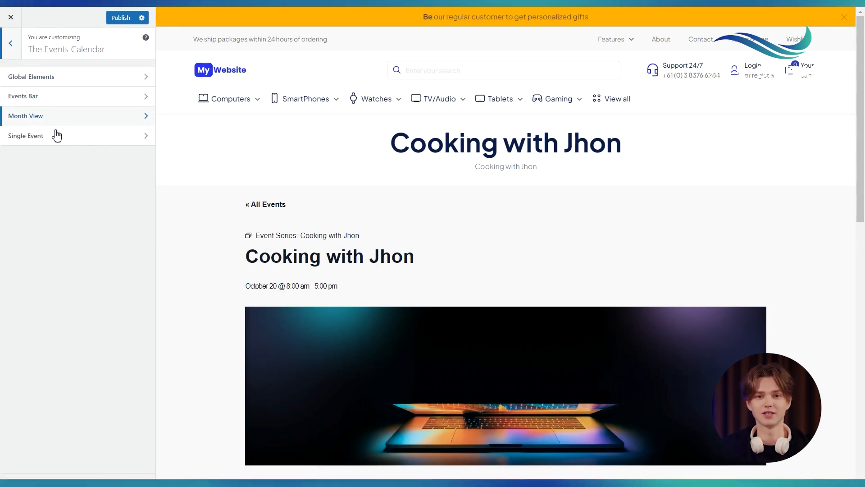
Step: Open the Global Elements settings and set the base font size scale to large
{"action": "left_click", "coordinate": [77, 84]}
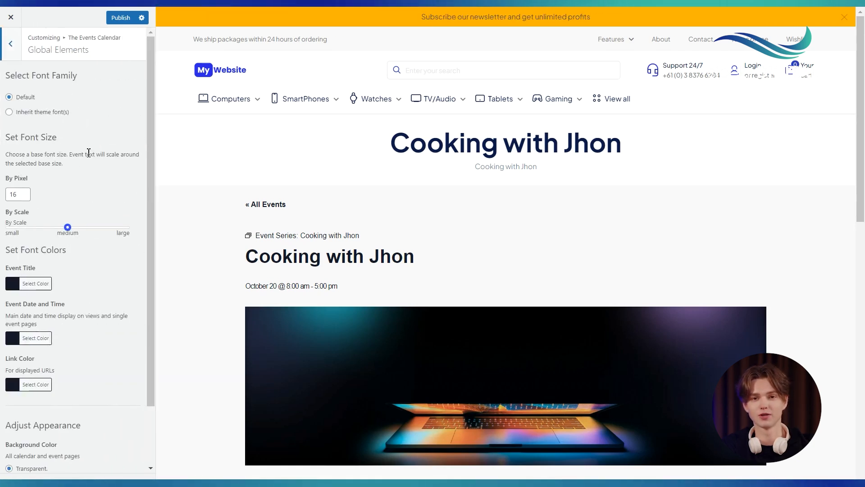
{"action": "scroll", "coordinate": [89, 152], "scroll_direction": "down", "scroll_amount": 1}
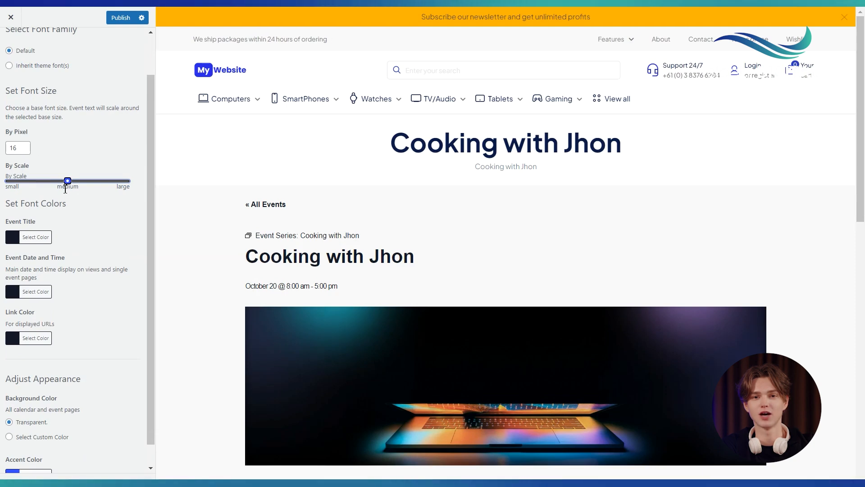
{"action": "left_click_drag", "start_coordinate": [68, 181], "coordinate": [133, 183]}
{"action": "scroll", "coordinate": [28, 301], "scroll_direction": "down", "scroll_amount": 1}
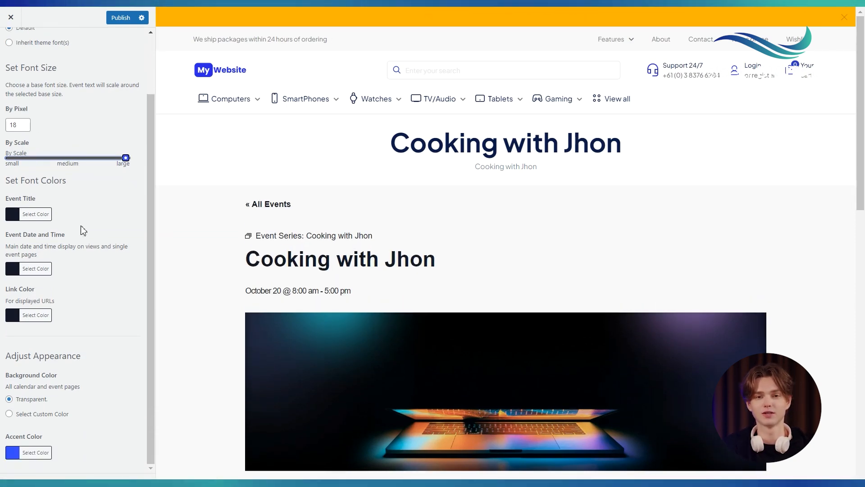
Step: Switch the background color for all calendar and event pages to the custom color option
{"action": "left_click", "coordinate": [38, 248]}
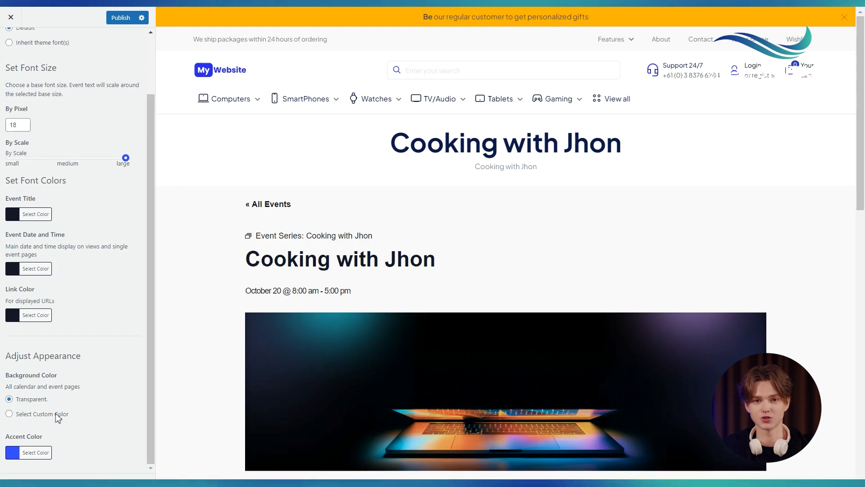
{"action": "left_click", "coordinate": [9, 414]}
{"action": "scroll", "coordinate": [92, 434], "scroll_direction": "down", "scroll_amount": 1}
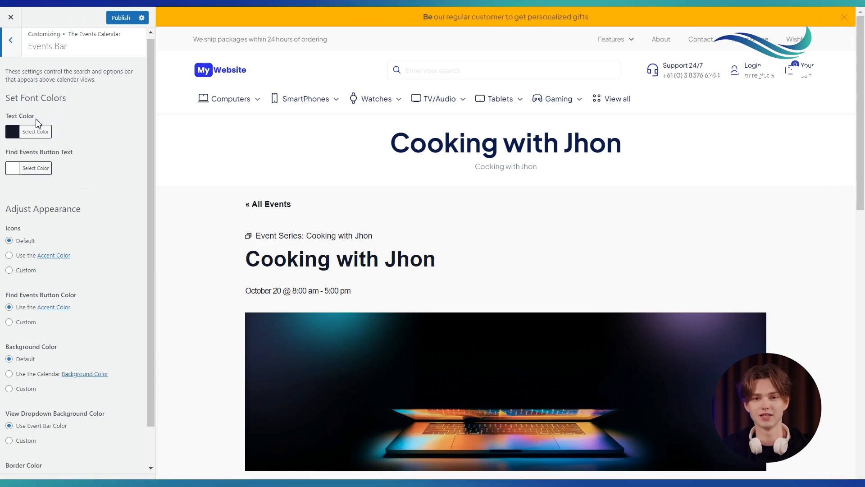
Step: Review the Events Bar color settings and switch its background color and view dropdown background color to custom
{"action": "scroll", "coordinate": [104, 289], "scroll_direction": "down", "scroll_amount": 1}
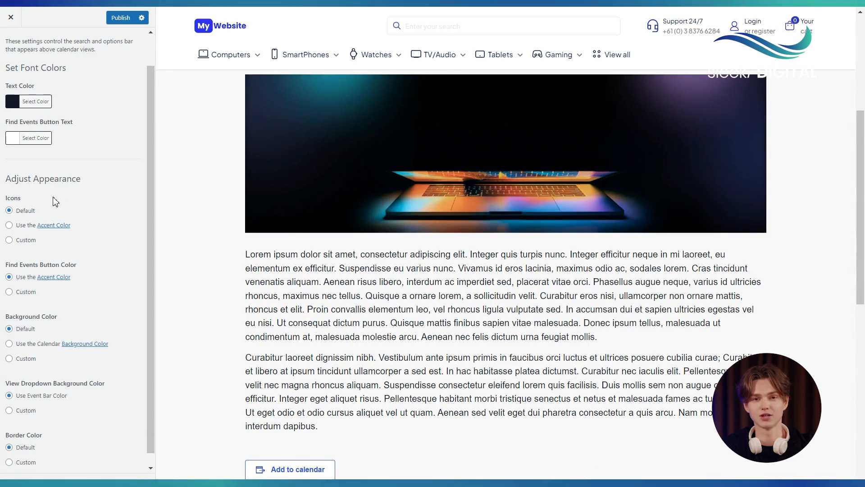
{"action": "scroll", "coordinate": [51, 289], "scroll_direction": "down", "scroll_amount": 1}
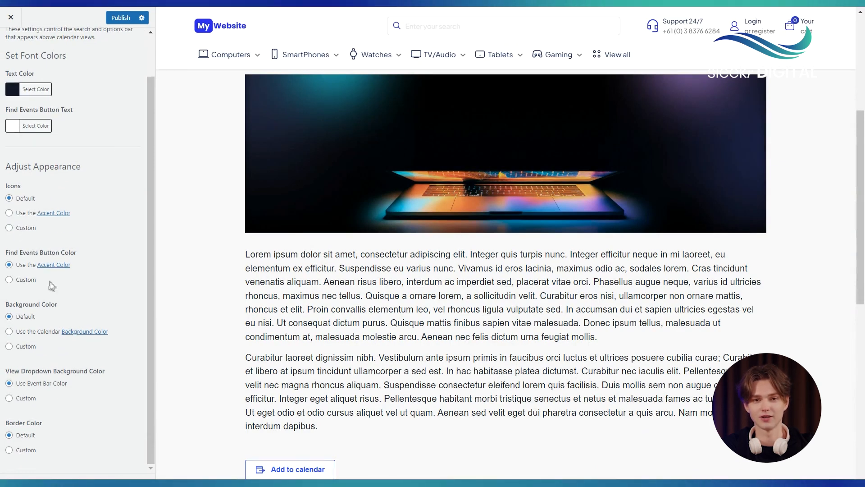
{"action": "left_click", "coordinate": [22, 346]}
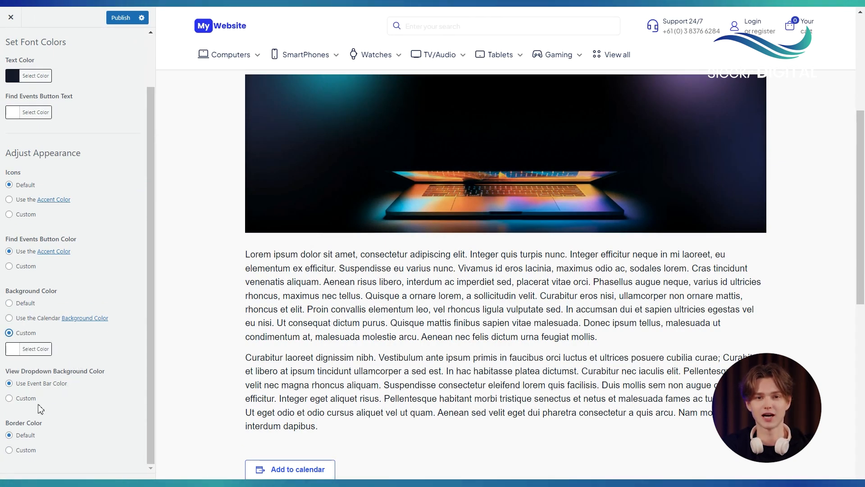
{"action": "left_click", "coordinate": [9, 398]}
{"action": "scroll", "coordinate": [73, 415], "scroll_direction": "down", "scroll_amount": 1}
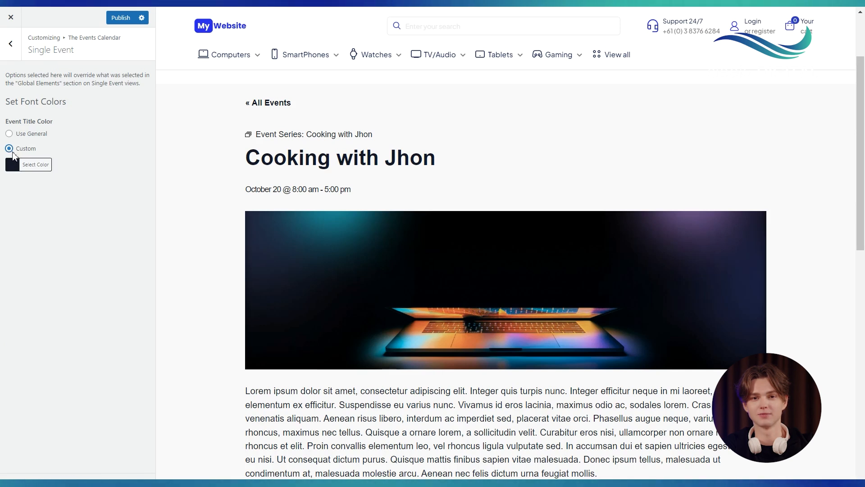
Step: Open the color selection for the custom event title color in the Single Event settings
{"action": "left_click", "coordinate": [13, 165]}
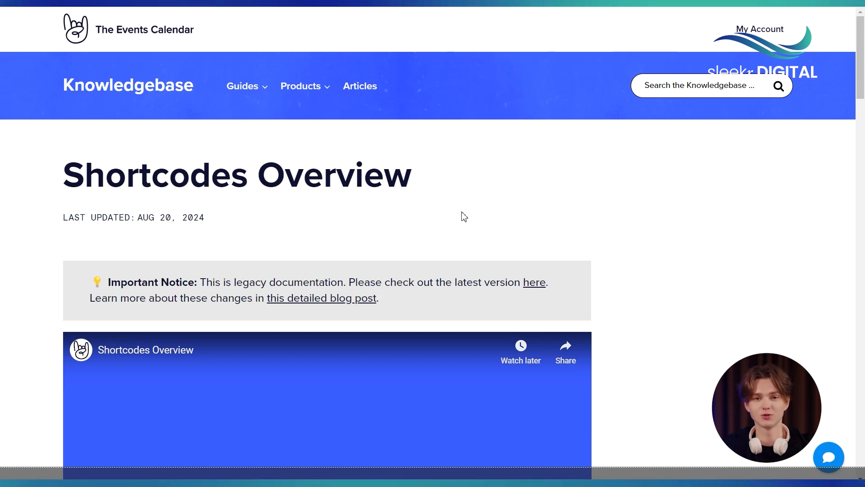
Step: Read through the Shortcodes Overview article and examine the table of shortcodes, what each does and which plugin it needs
{"action": "scroll", "coordinate": [462, 212], "scroll_direction": "down", "scroll_amount": 3}
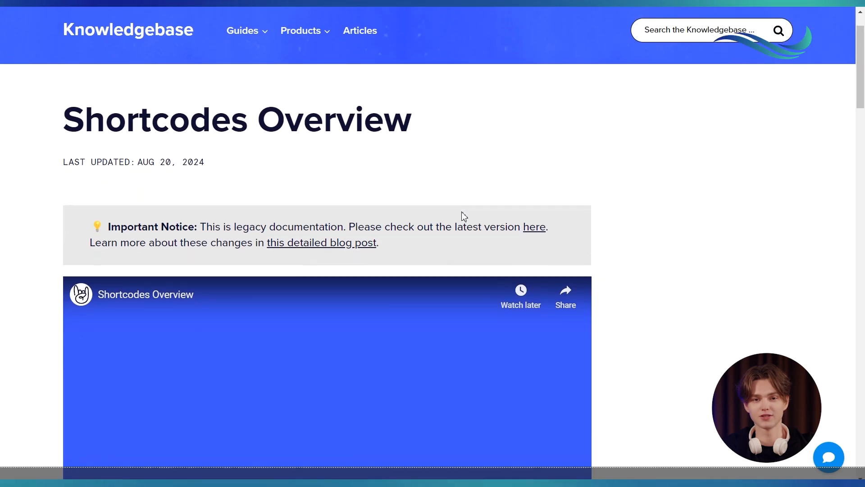
{"action": "scroll", "coordinate": [464, 217], "scroll_direction": "down", "scroll_amount": 3}
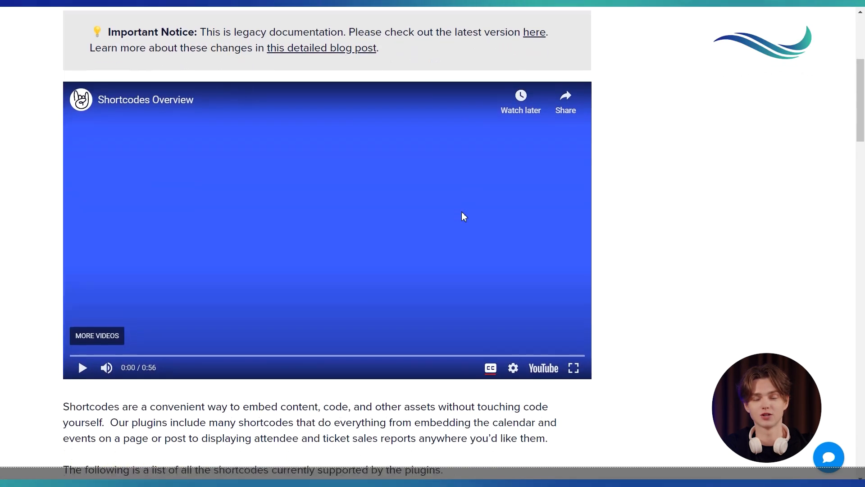
{"action": "scroll", "coordinate": [464, 217], "scroll_direction": "down", "scroll_amount": 4}
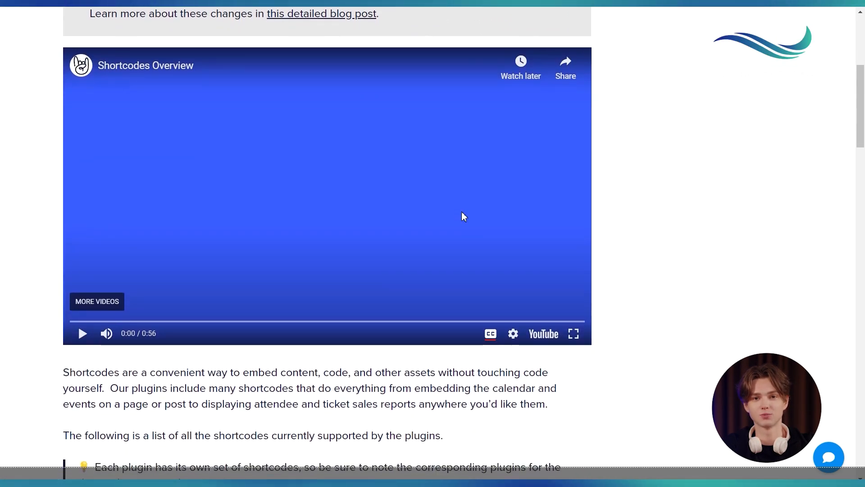
{"action": "scroll", "coordinate": [464, 216], "scroll_direction": "down", "scroll_amount": 10}
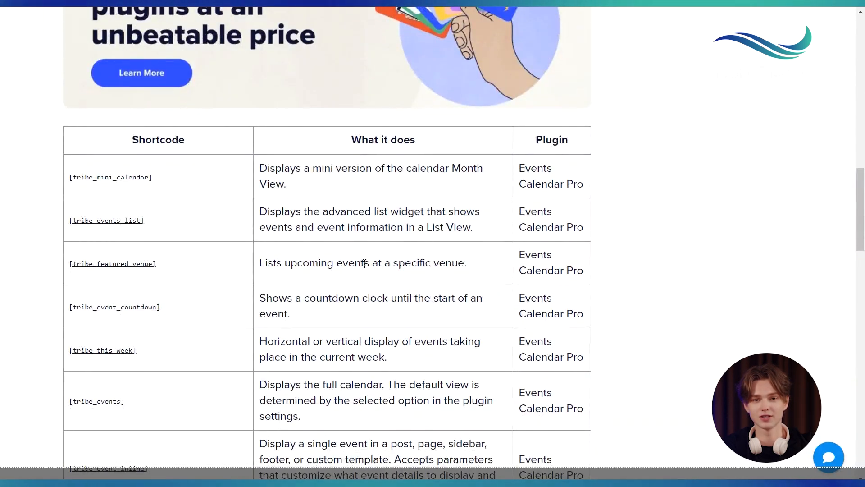
{"action": "scroll", "coordinate": [364, 263], "scroll_direction": "down", "scroll_amount": 1}
{"action": "scroll", "coordinate": [364, 263], "scroll_direction": "down", "scroll_amount": 2}
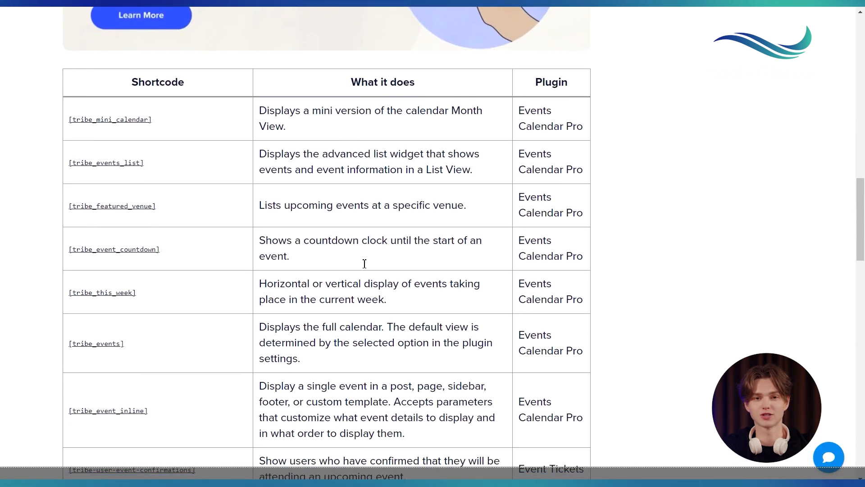
{"action": "scroll", "coordinate": [279, 294], "scroll_direction": "down", "scroll_amount": 2}
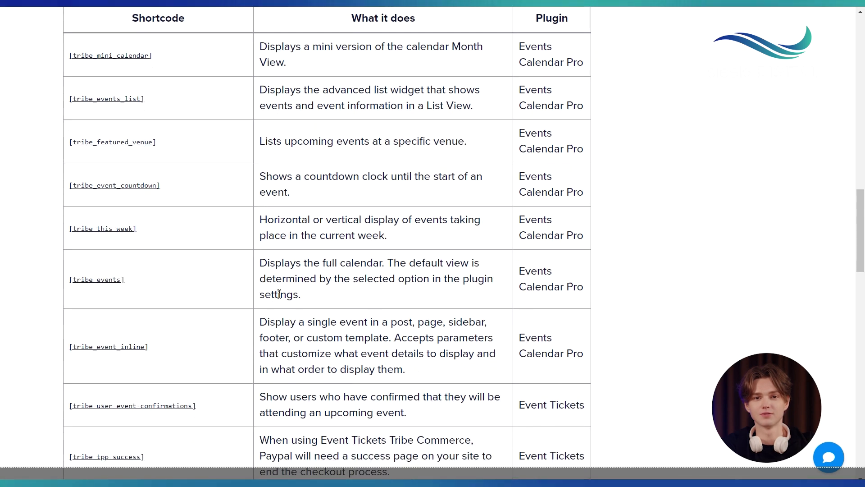
{"action": "scroll", "coordinate": [279, 294], "scroll_direction": "down", "scroll_amount": 3}
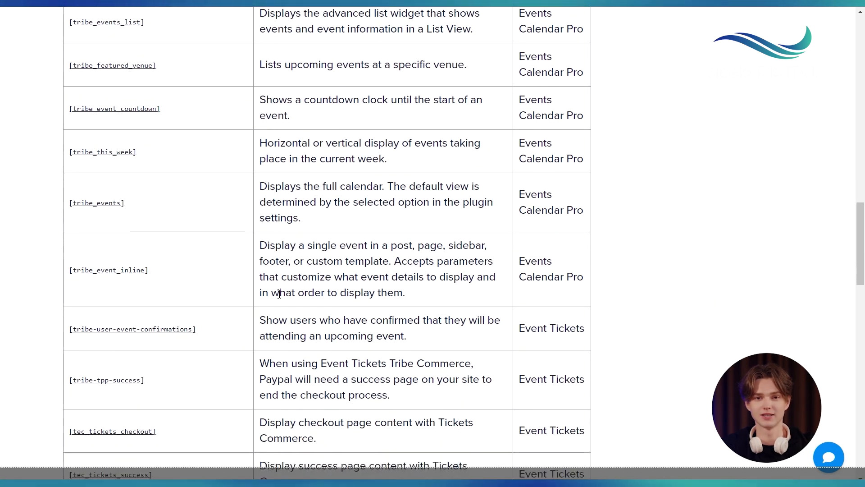
{"action": "scroll", "coordinate": [279, 293], "scroll_direction": "down", "scroll_amount": 1}
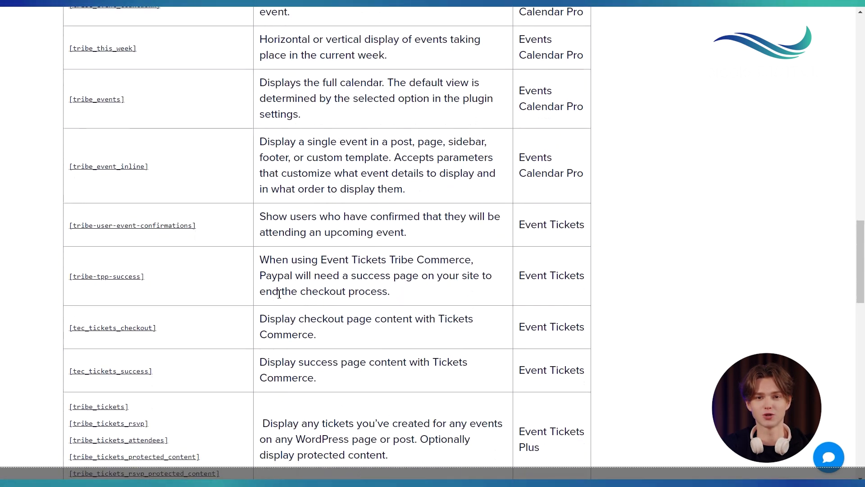